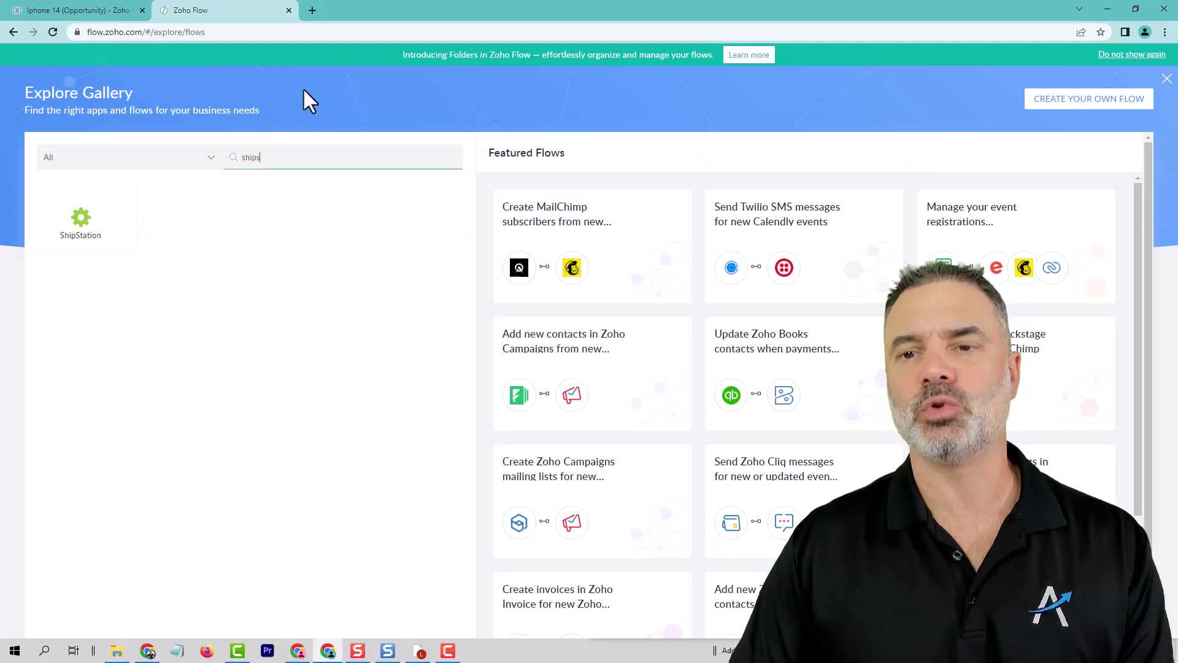
Review ShipStation's triggers in Zoho Flow, then switch to the Iphone 14 opportunity in CRM.
{"action": "left_click", "coordinate": [97, 233]}
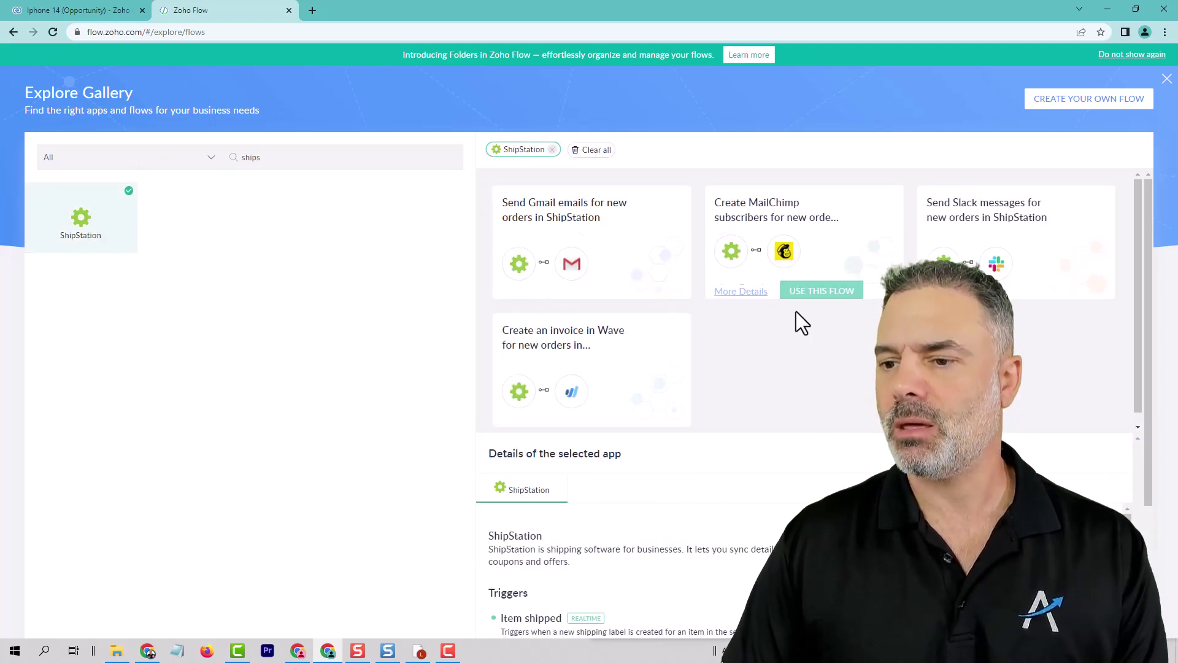
{"action": "scroll", "coordinate": [783, 341], "scroll_direction": "down", "scroll_amount": 3}
{"action": "scroll", "coordinate": [700, 373], "scroll_direction": "down", "scroll_amount": 2}
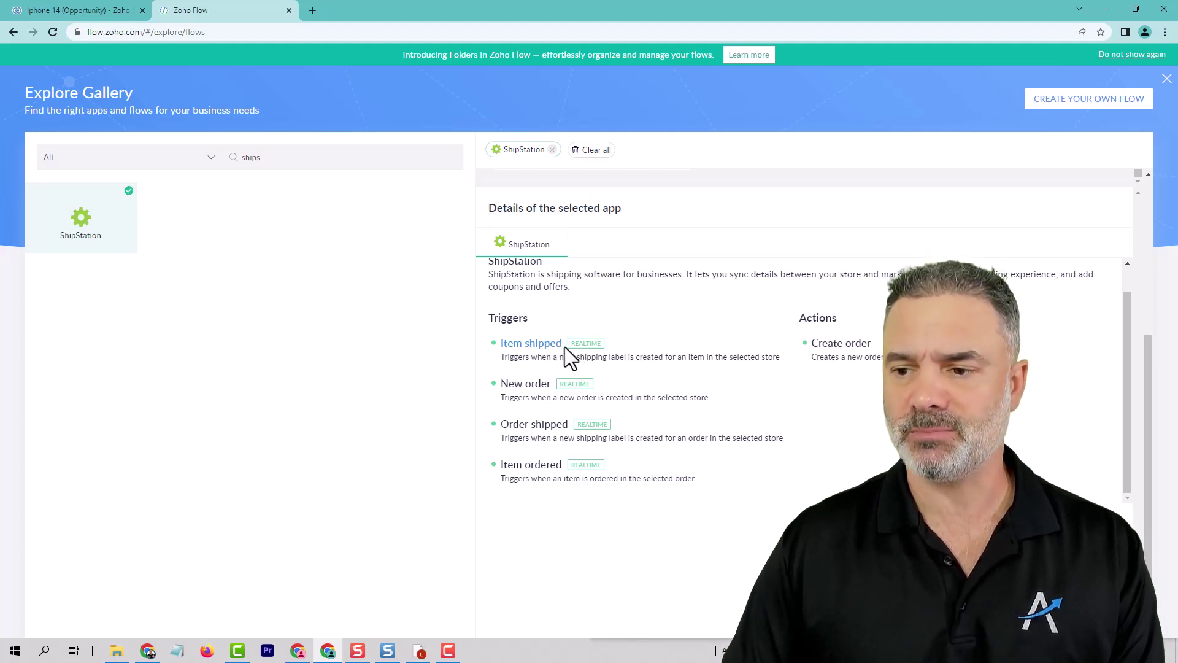
{"action": "scroll", "coordinate": [571, 374], "scroll_direction": "down", "scroll_amount": 1}
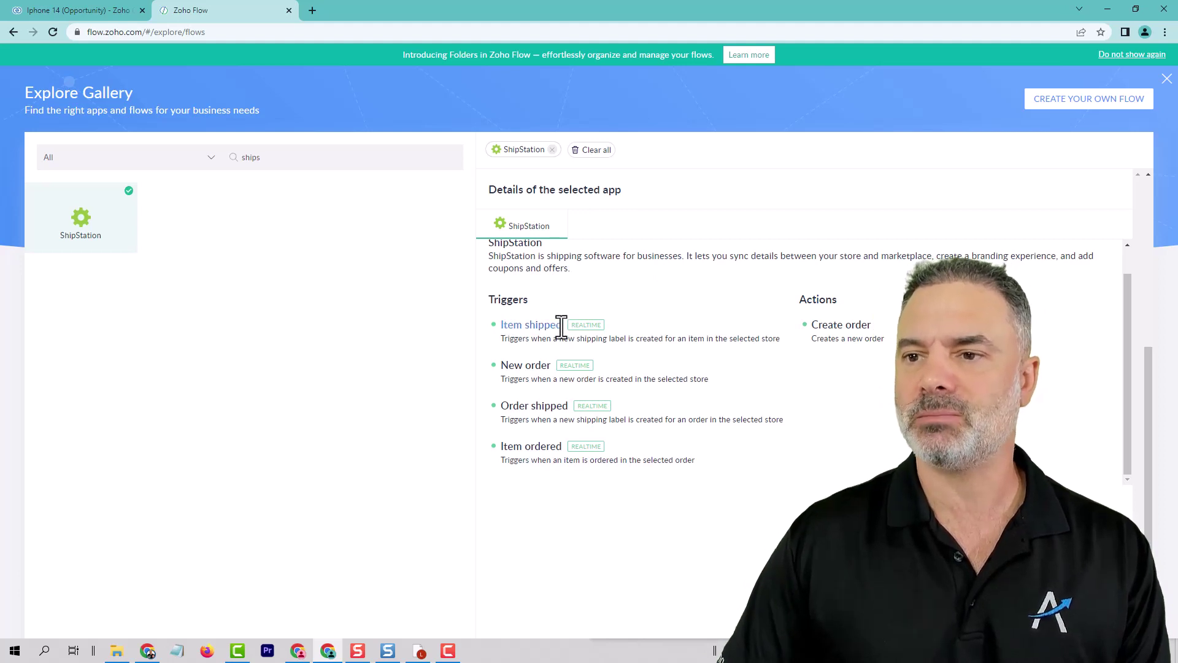
{"action": "left_click", "coordinate": [89, 9]}
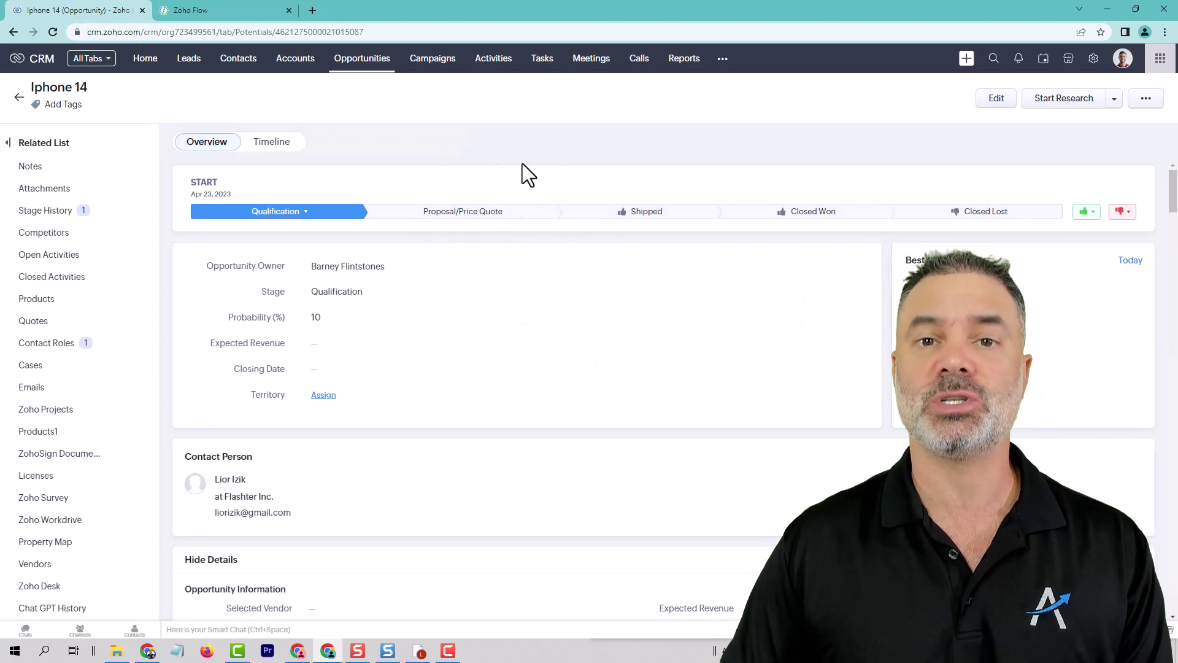
Move Iphone 14 to the Shipped stage with amount 500 and closing date Apr 23, 2023.
{"action": "left_click", "coordinate": [642, 212]}
{"action": "left_click", "coordinate": [580, 92]}
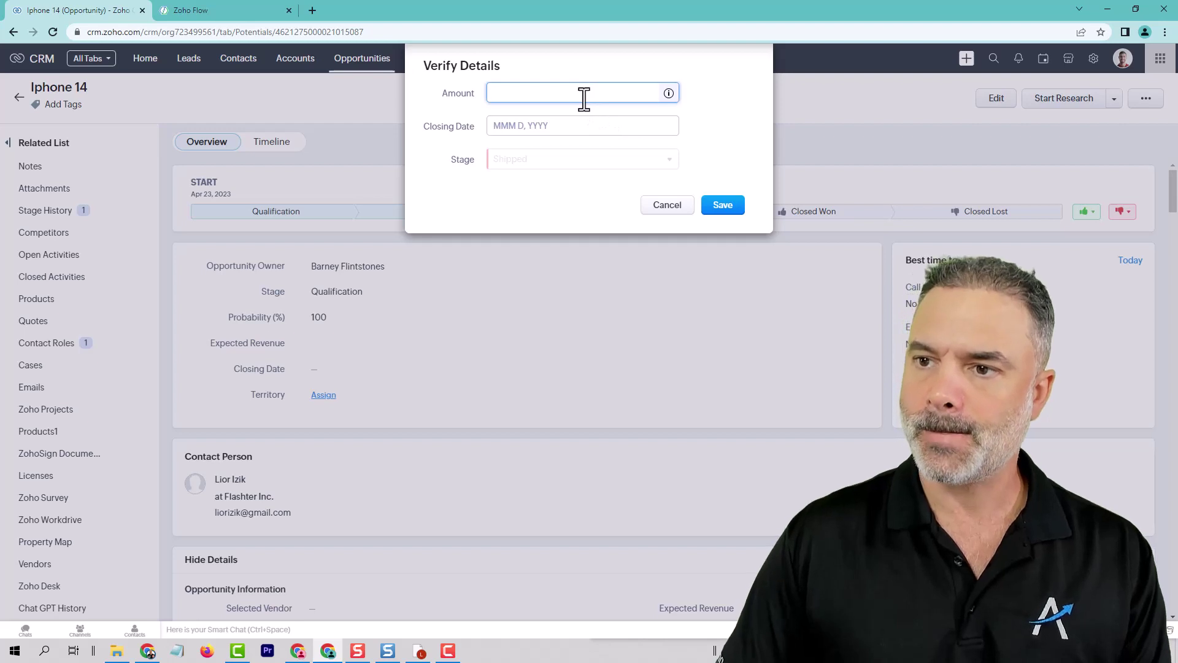
{"action": "type", "text": "500"}
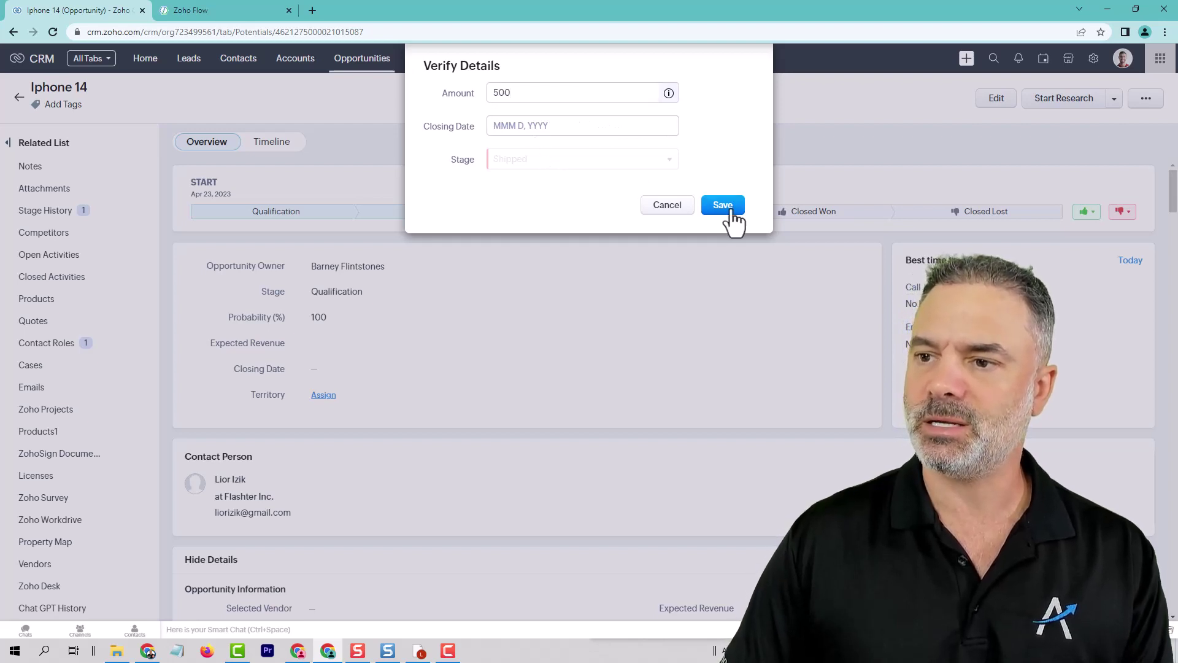
{"action": "left_click", "coordinate": [592, 125]}
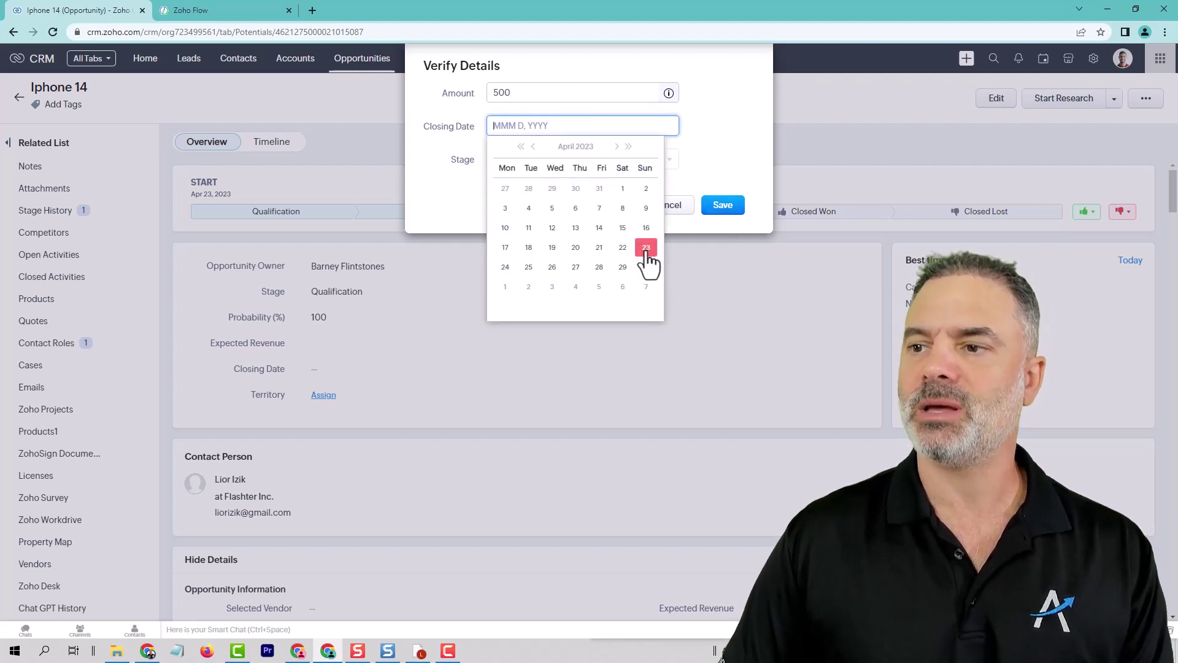
{"action": "left_click", "coordinate": [645, 247]}
{"action": "left_click", "coordinate": [724, 205]}
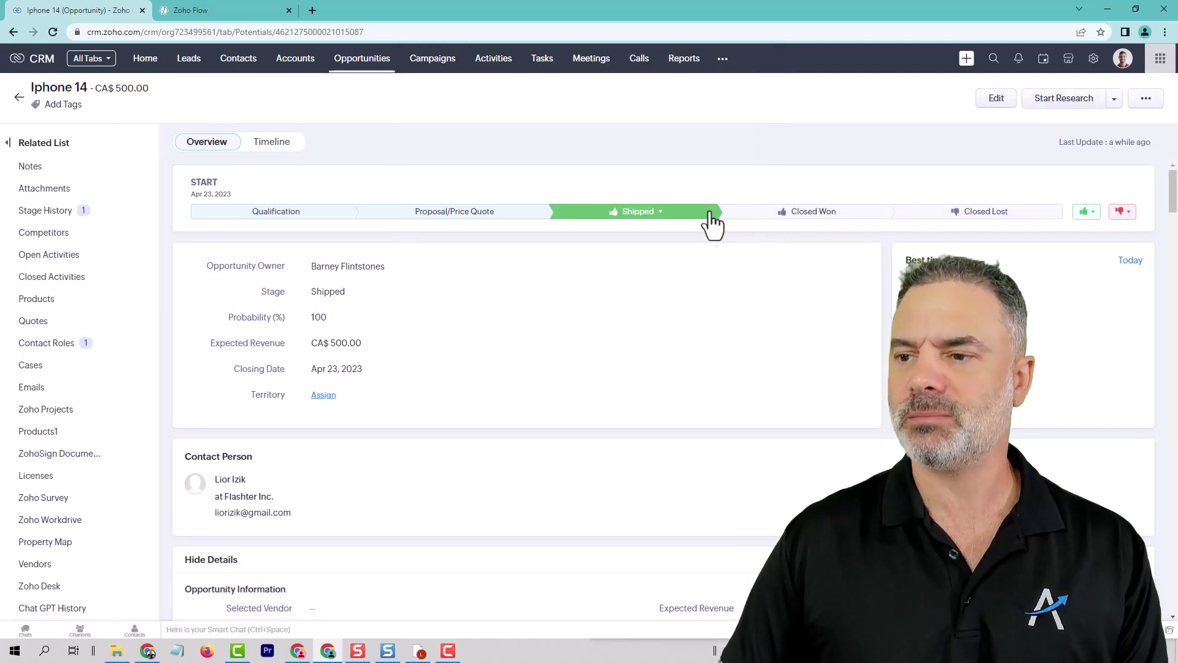
{"action": "scroll", "coordinate": [697, 284], "scroll_direction": "down", "scroll_amount": 5}
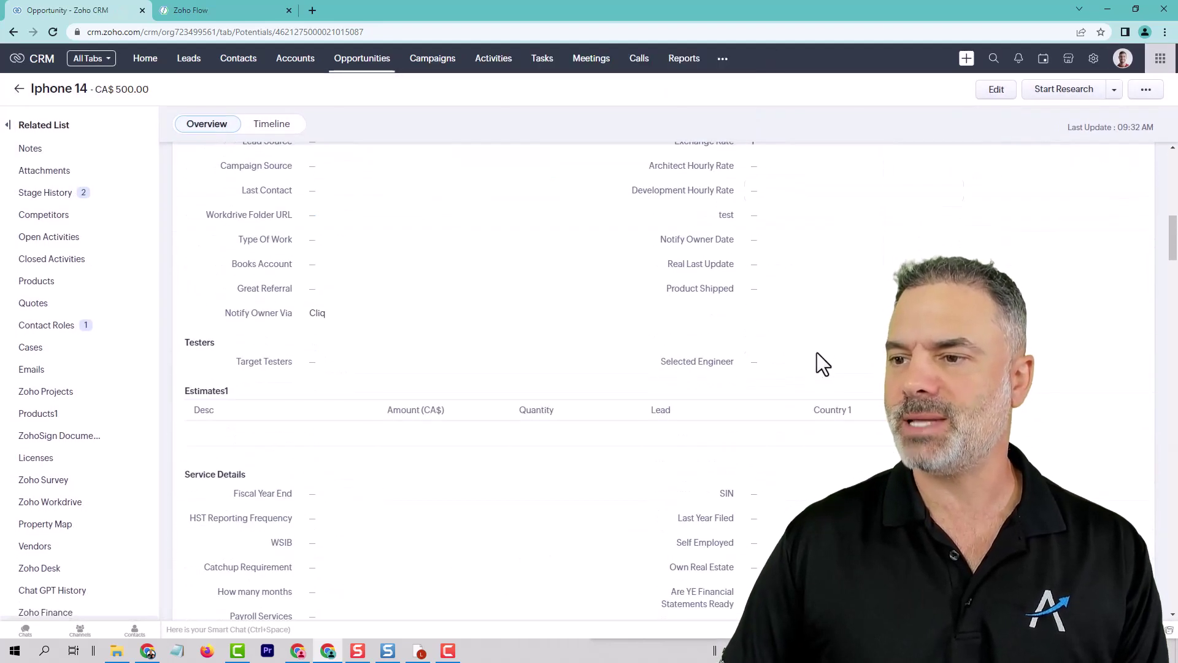
{"action": "scroll", "coordinate": [816, 353], "scroll_direction": "down", "scroll_amount": 5}
{"action": "scroll", "coordinate": [773, 319], "scroll_direction": "up", "scroll_amount": 3}
Set the Product Shipped date to Apr 23, 2023.
{"action": "left_click", "coordinate": [792, 289]}
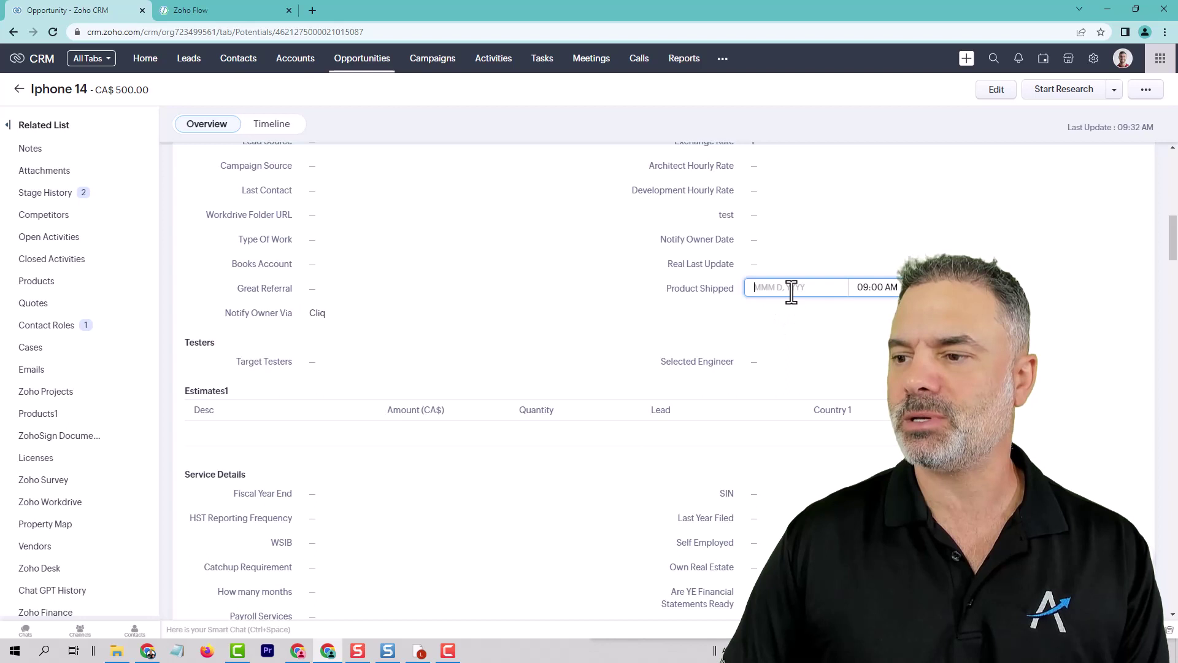
{"action": "left_click", "coordinate": [798, 289]}
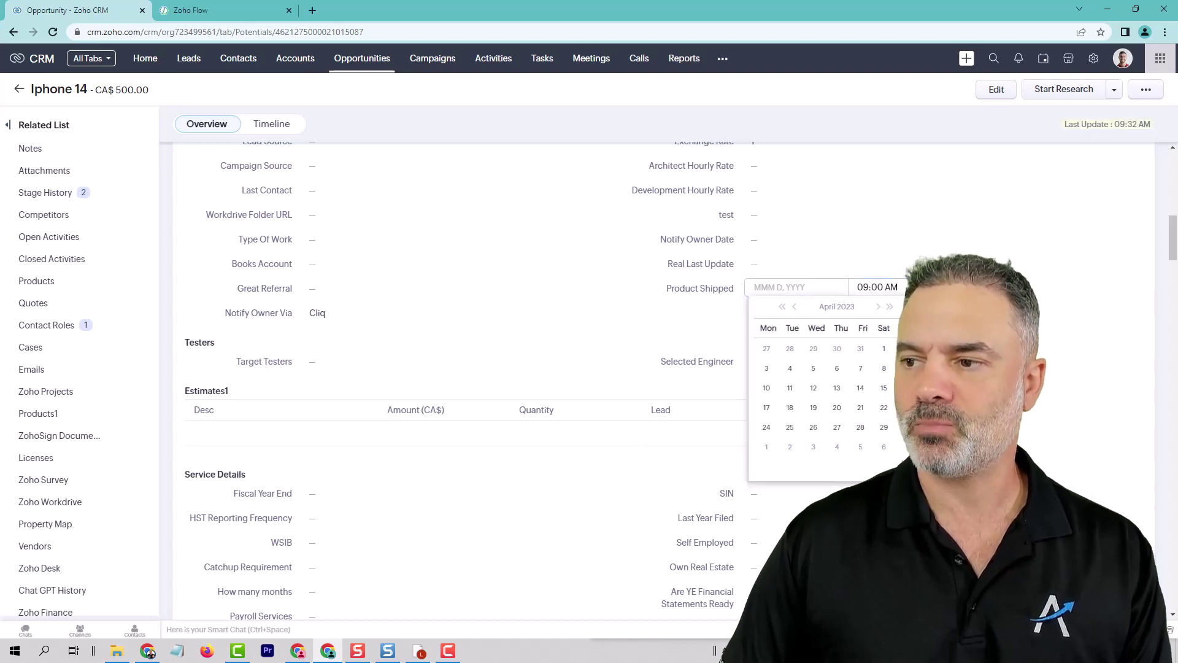
{"action": "left_click", "coordinate": [907, 407]}
{"action": "key", "text": "Return"}
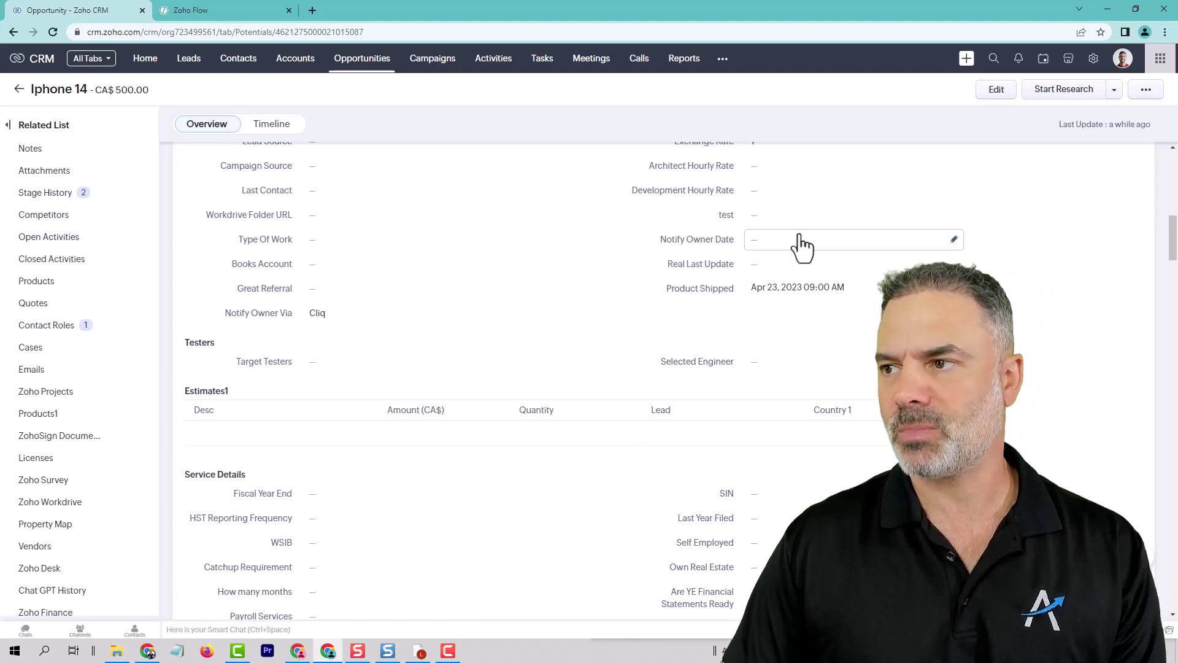
Create an Opportunities workflow rule named 'Shipped notification' from Setup's Workflow Rules.
{"action": "left_click", "coordinate": [1094, 57]}
{"action": "left_click", "coordinate": [225, 374]}
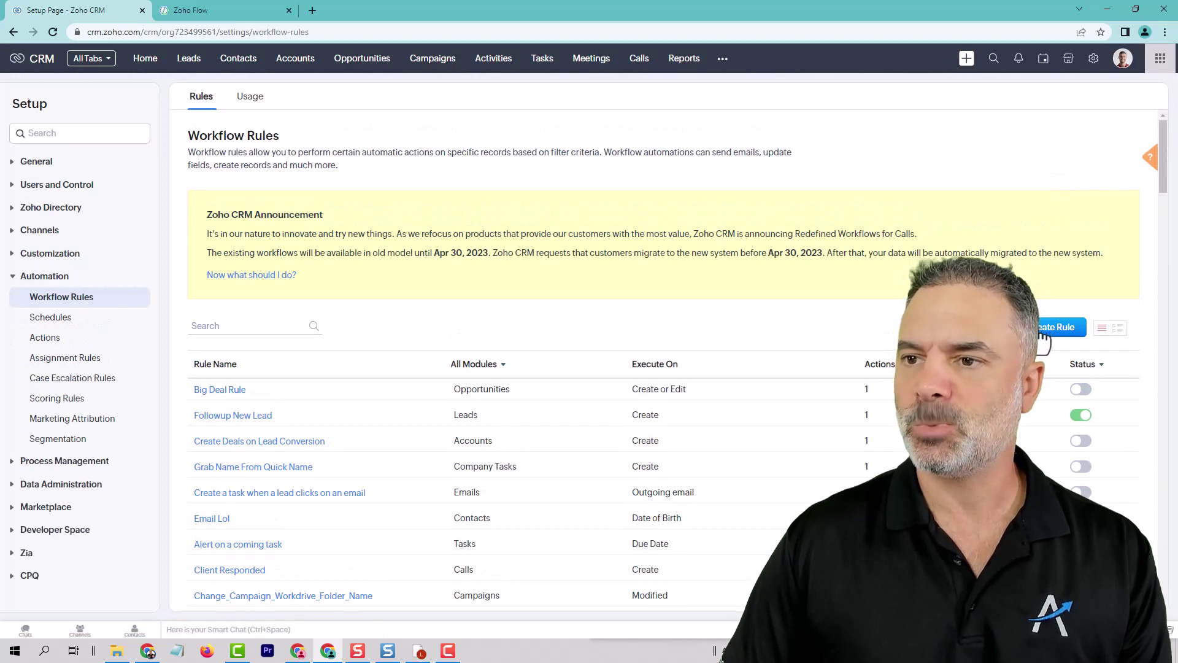
{"action": "left_click", "coordinate": [1055, 327]}
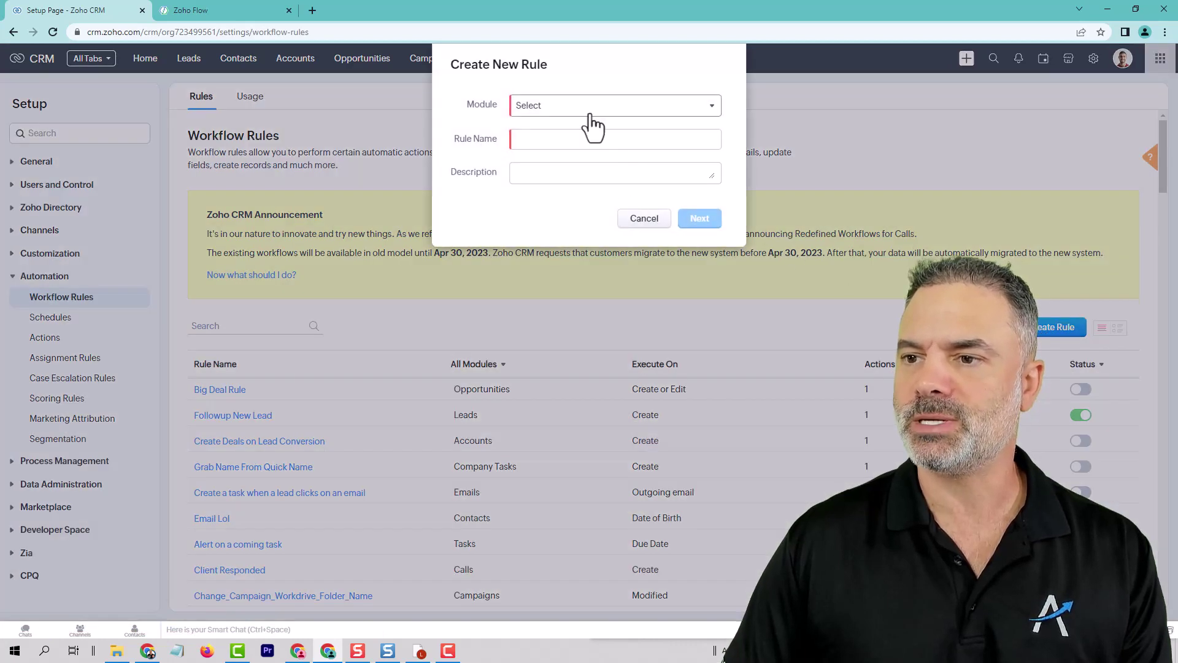
{"action": "left_click", "coordinate": [615, 104]}
{"action": "left_click", "coordinate": [554, 215]}
{"action": "left_click", "coordinate": [559, 140]}
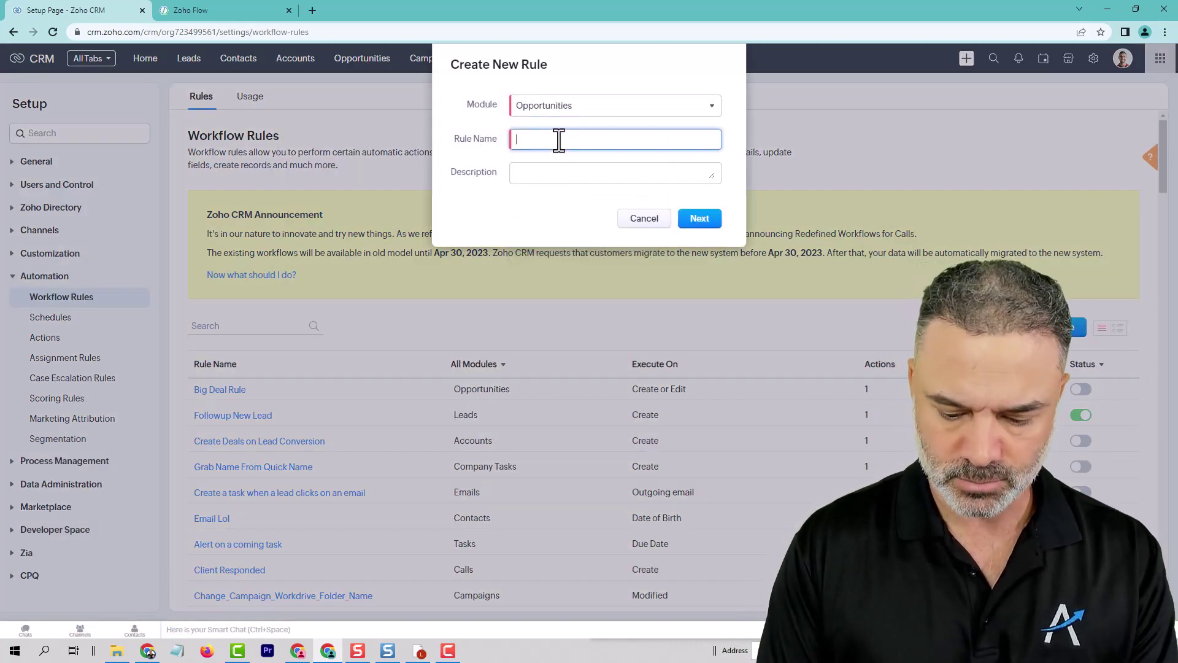
{"action": "type", "text": "Shippe"}
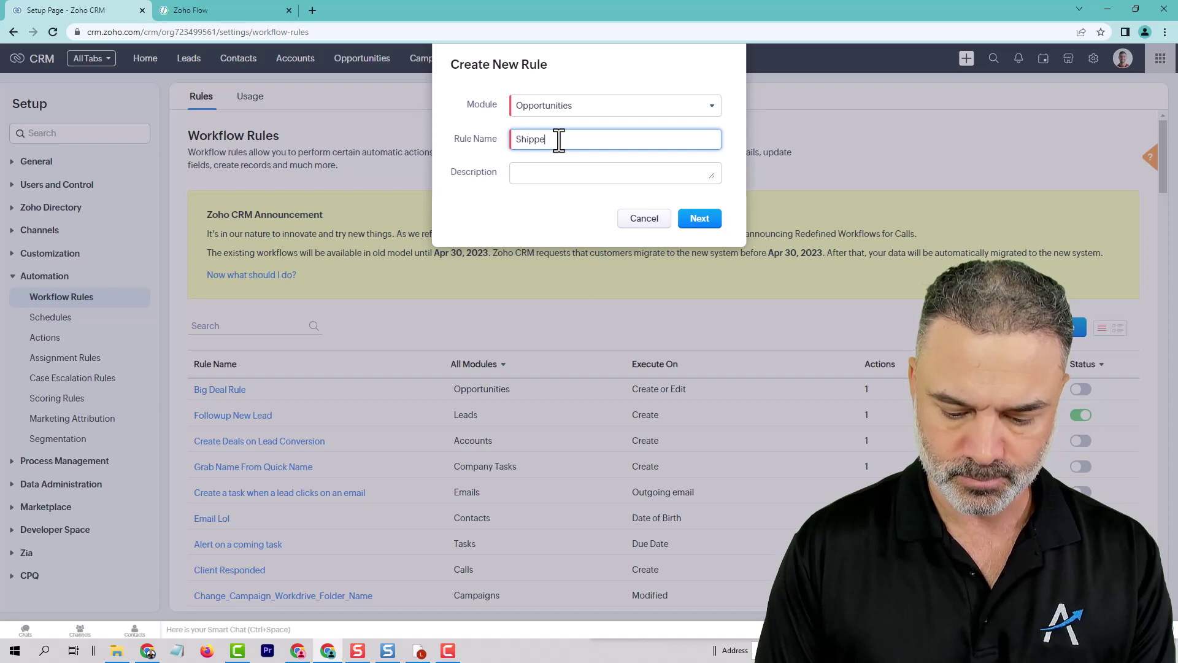
{"action": "type", "text": "d notification"}
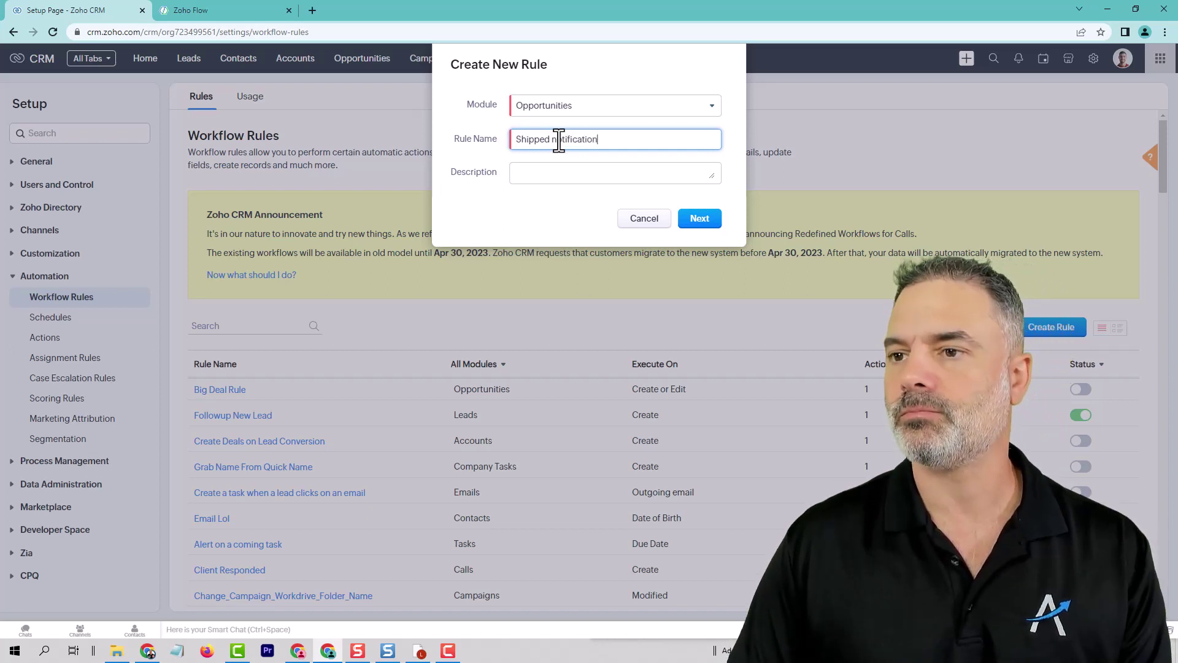
{"action": "left_click", "coordinate": [699, 218]}
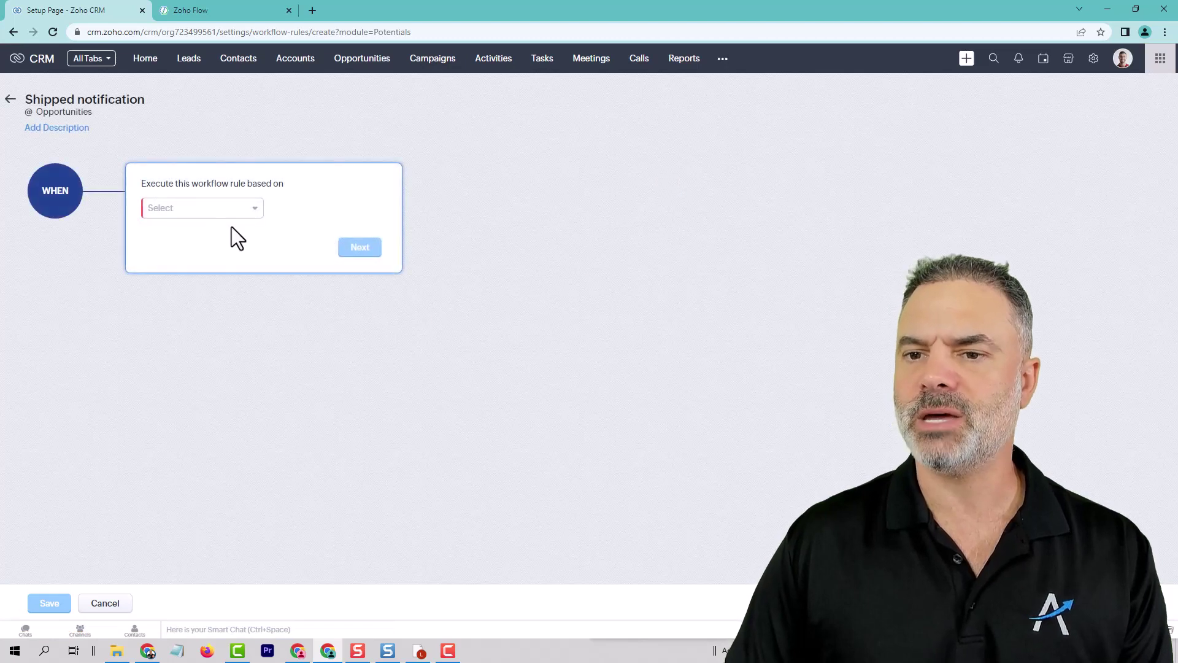
Make the rule execute based on the Product Shipped date/time field.
{"action": "left_click", "coordinate": [202, 206]}
{"action": "left_click", "coordinate": [188, 253]}
{"action": "left_click", "coordinate": [309, 246]}
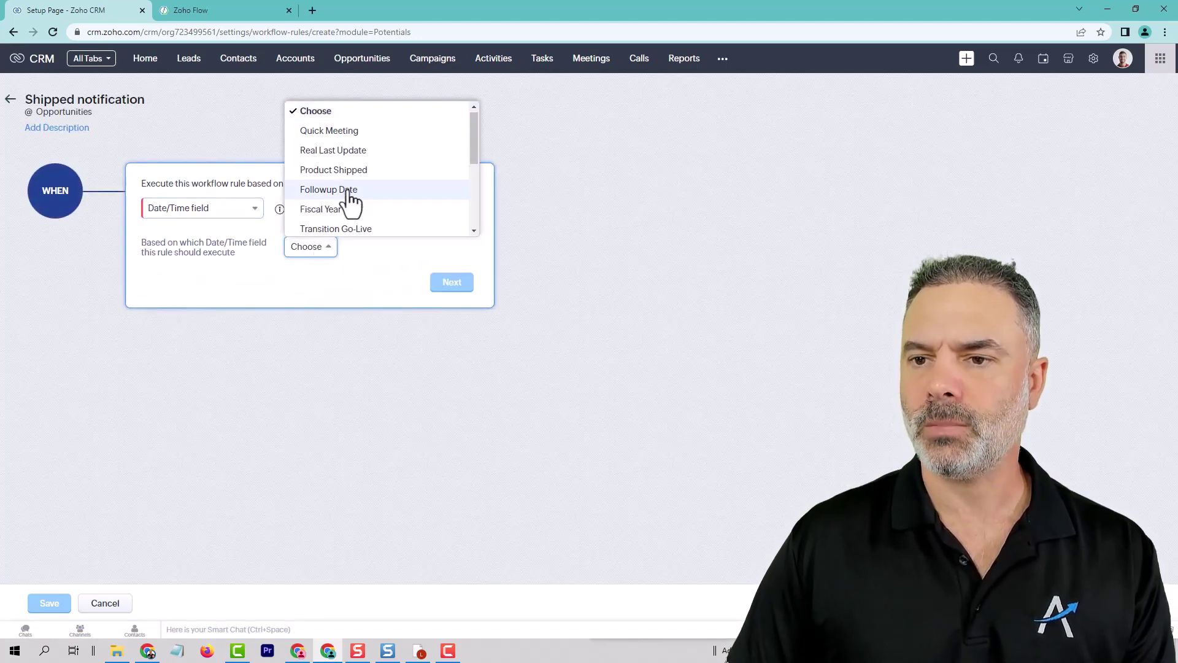
{"action": "scroll", "coordinate": [370, 197], "scroll_direction": "down", "scroll_amount": 1}
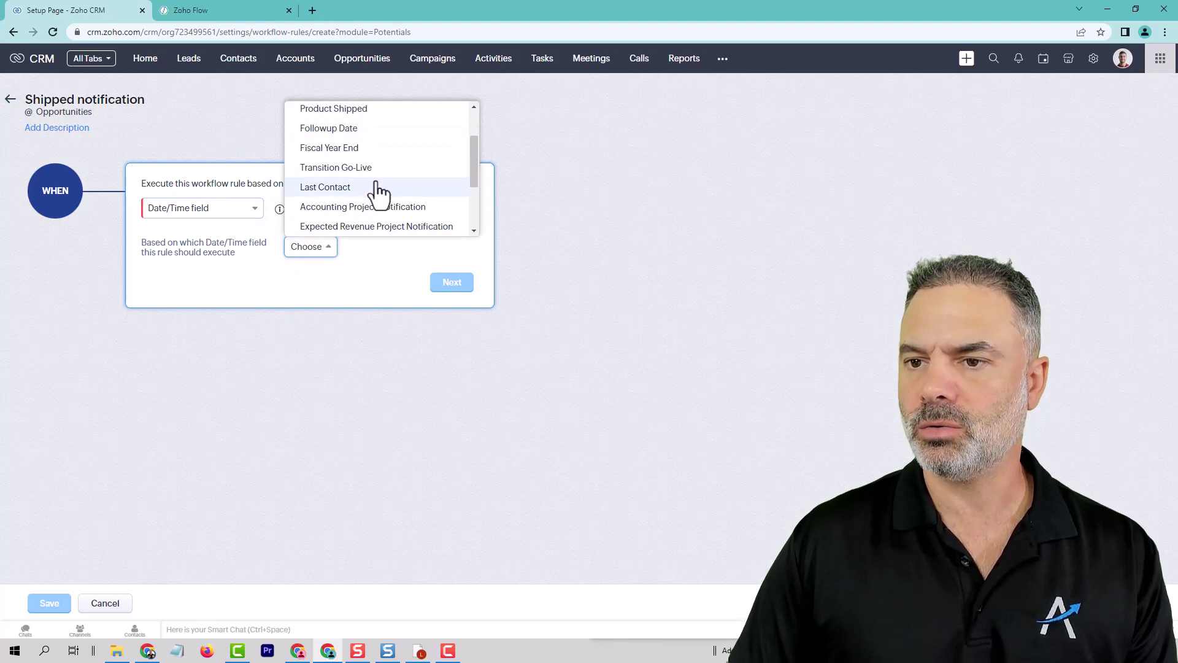
{"action": "scroll", "coordinate": [371, 197], "scroll_direction": "down", "scroll_amount": 1}
{"action": "scroll", "coordinate": [379, 194], "scroll_direction": "down", "scroll_amount": 1}
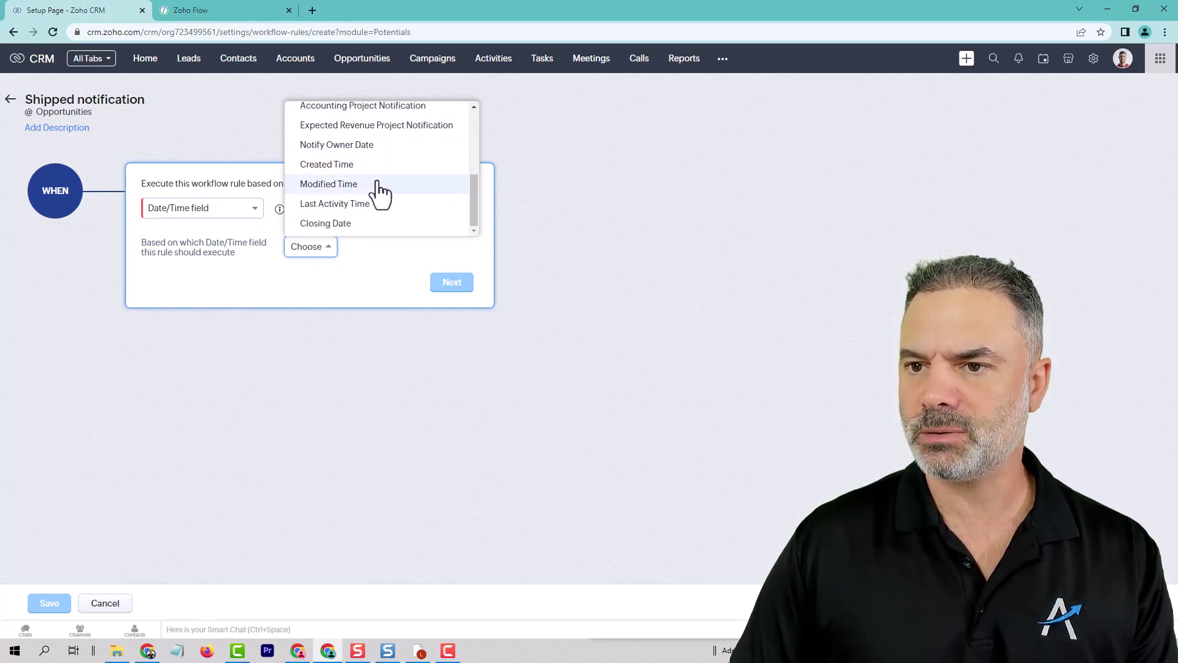
{"action": "scroll", "coordinate": [373, 184], "scroll_direction": "up", "scroll_amount": 3}
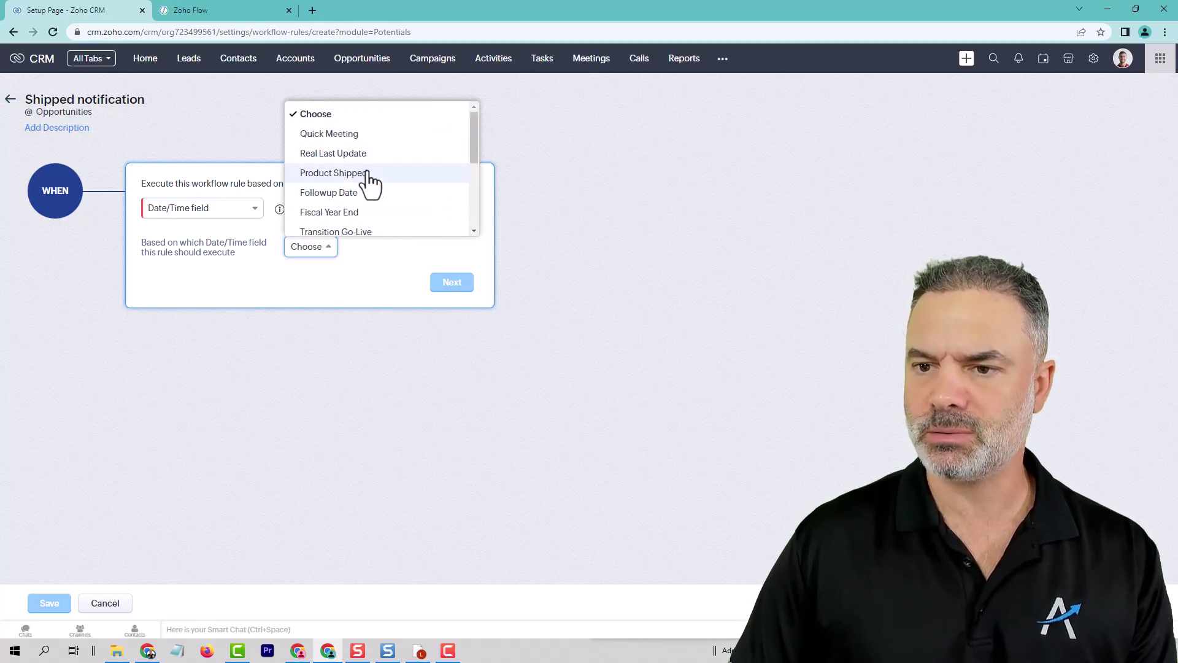
{"action": "left_click", "coordinate": [373, 173]}
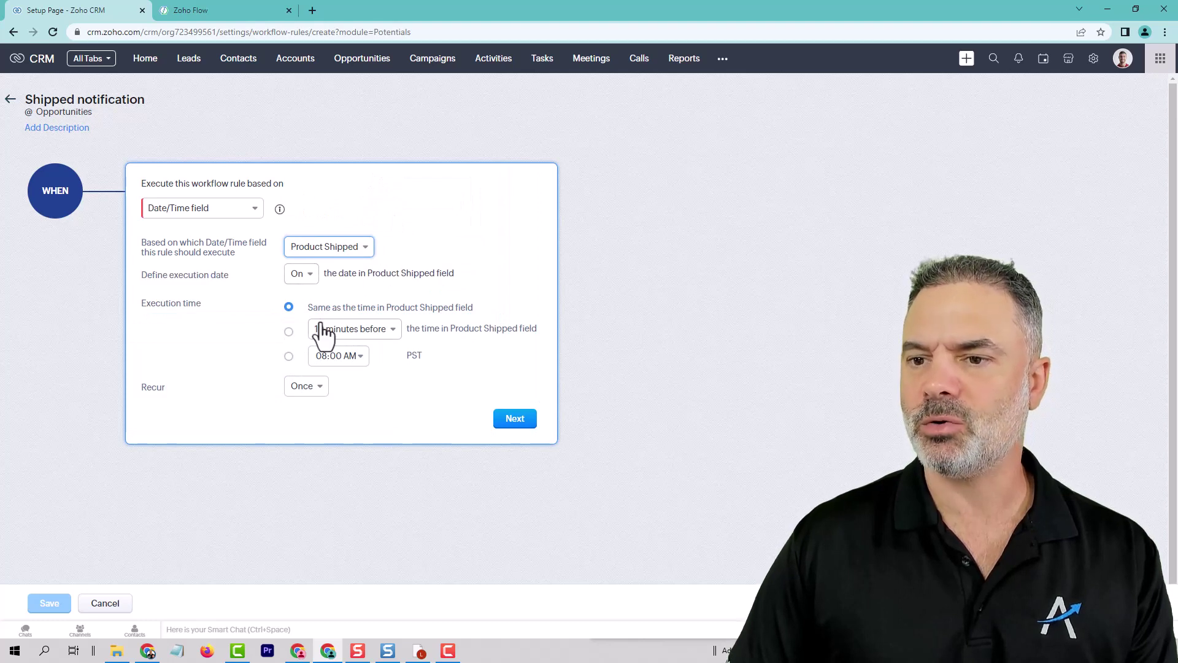
Set the execution date to a custom 3 days after Product Shipped, running once.
{"action": "left_click", "coordinate": [304, 273]}
{"action": "scroll", "coordinate": [345, 231], "scroll_direction": "down", "scroll_amount": 2}
{"action": "left_click", "coordinate": [336, 250]}
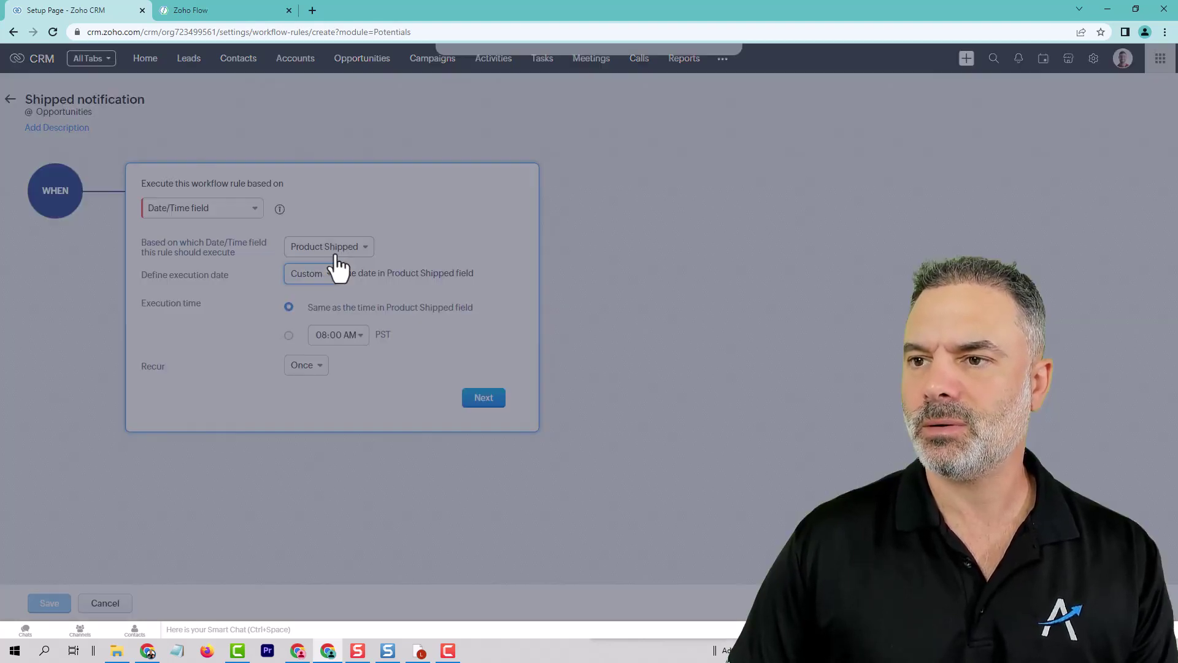
{"action": "double_click", "coordinate": [469, 99]}
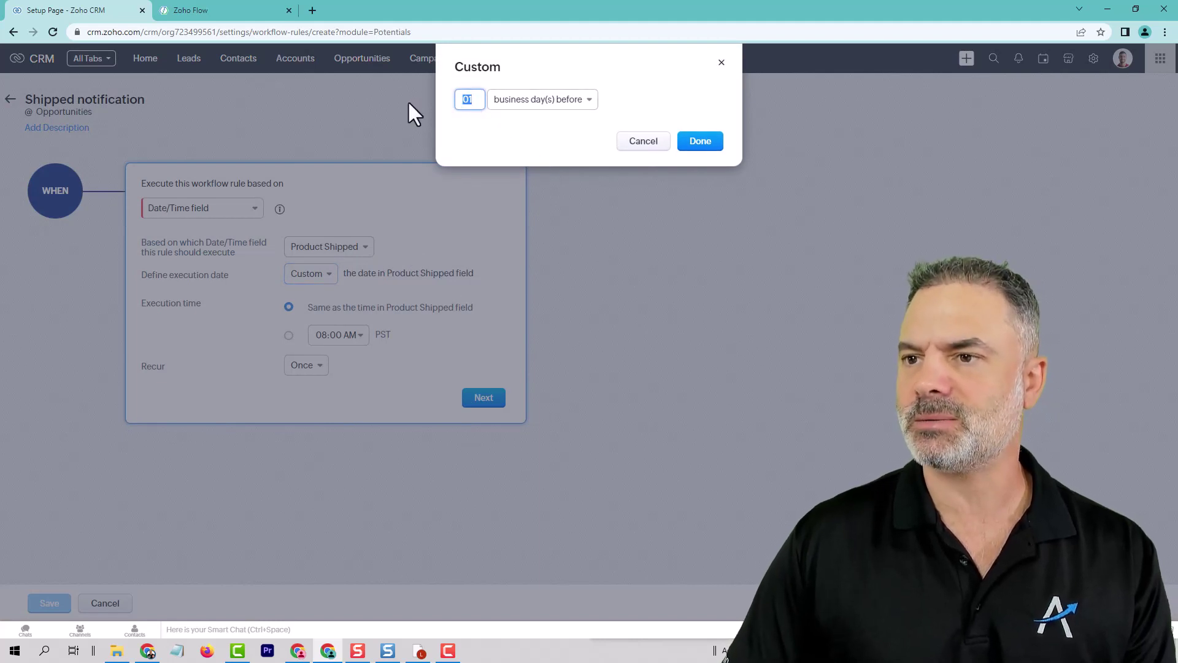
{"action": "type", "text": "3"}
{"action": "left_click", "coordinate": [543, 98]}
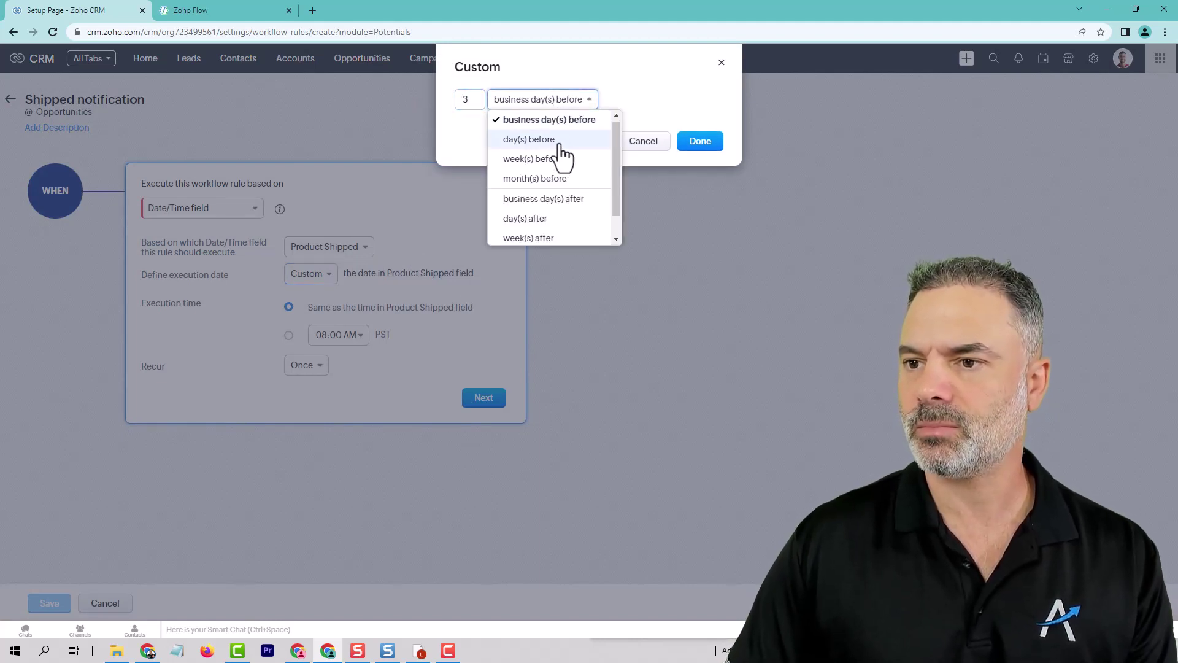
{"action": "left_click", "coordinate": [550, 220]}
{"action": "left_click", "coordinate": [701, 140]}
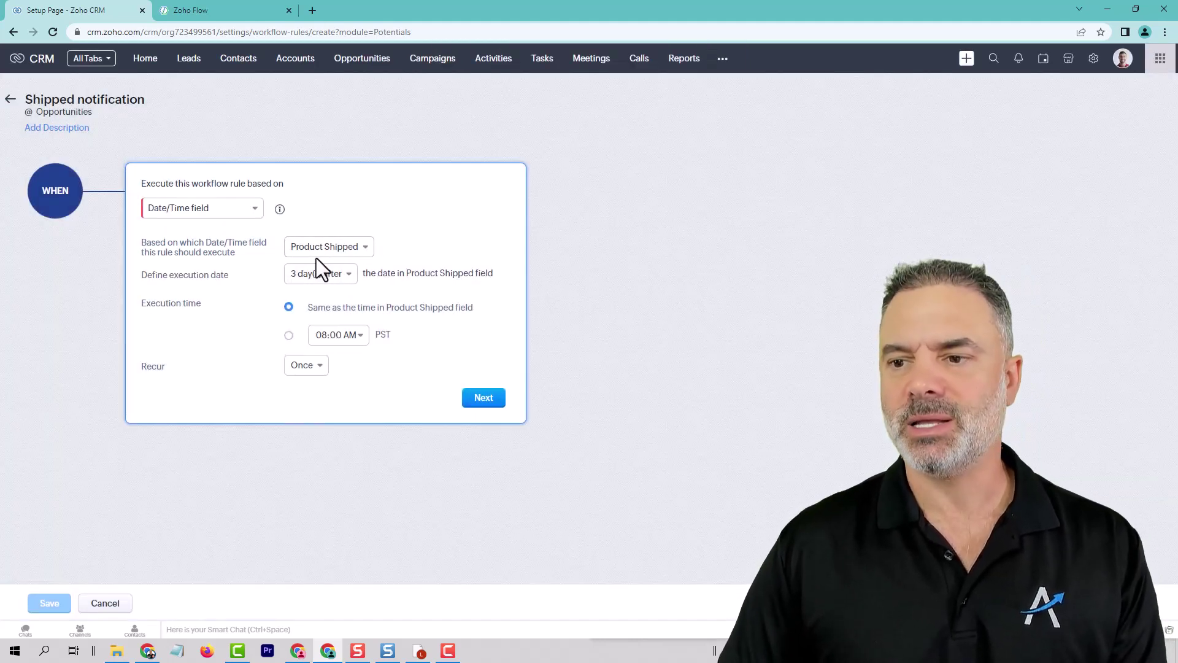
{"action": "left_click", "coordinate": [483, 398]}
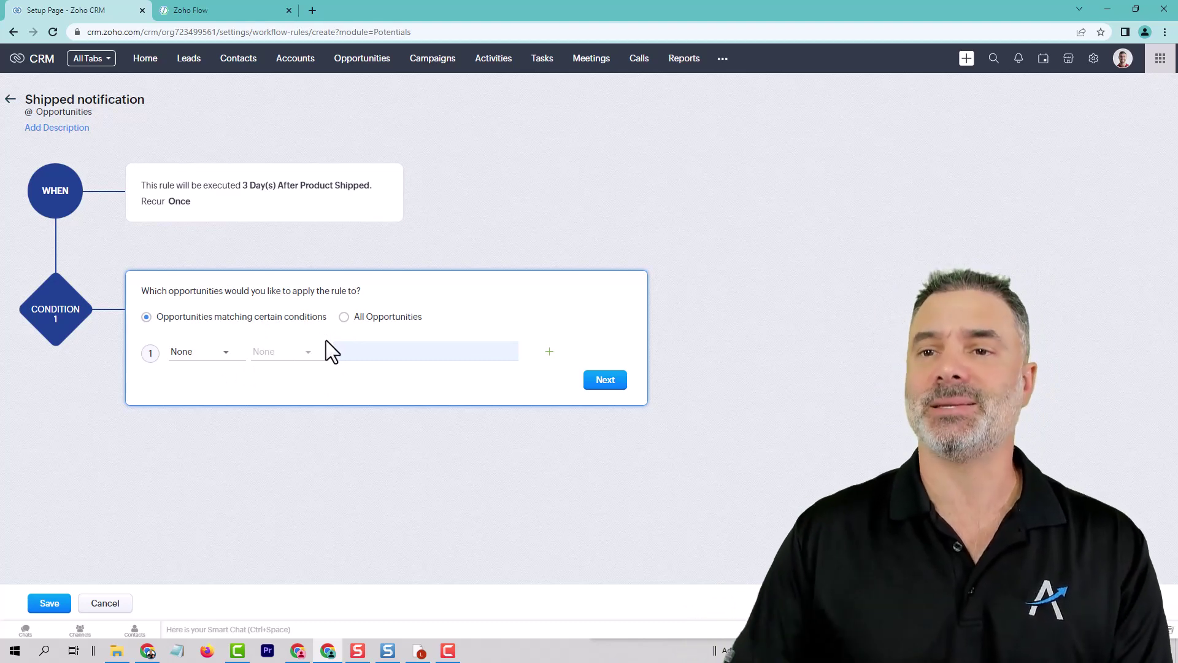
Return to the Zoho Flow gallery showing ShipStation's shipping triggers.
{"action": "left_click", "coordinate": [211, 10]}
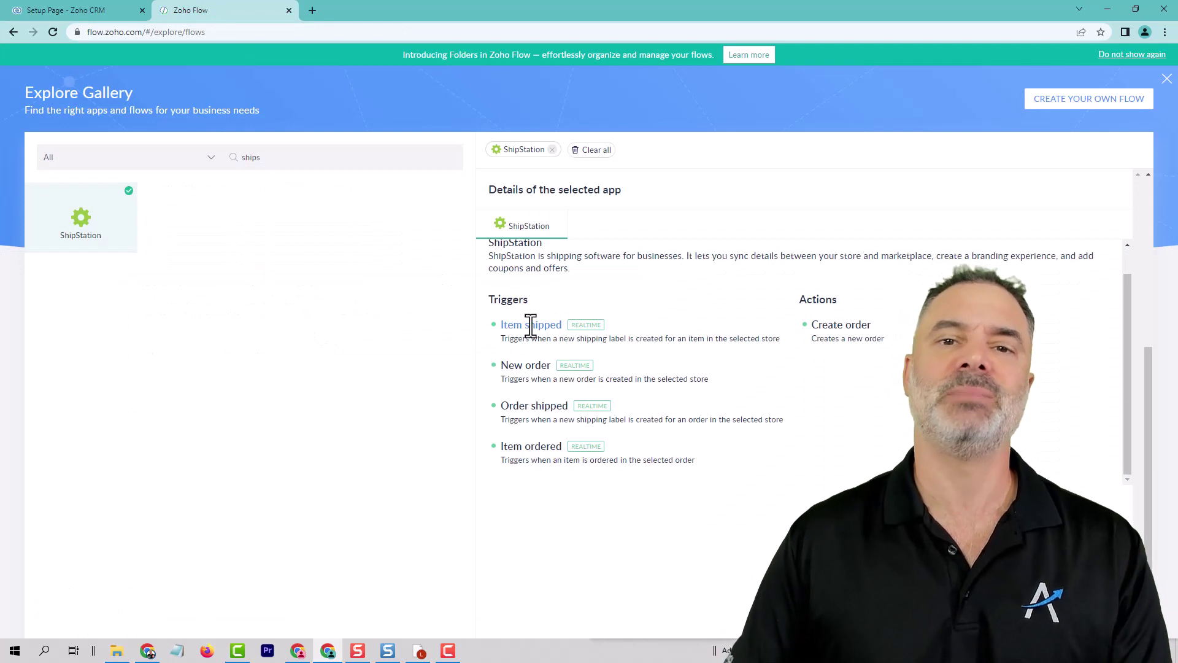